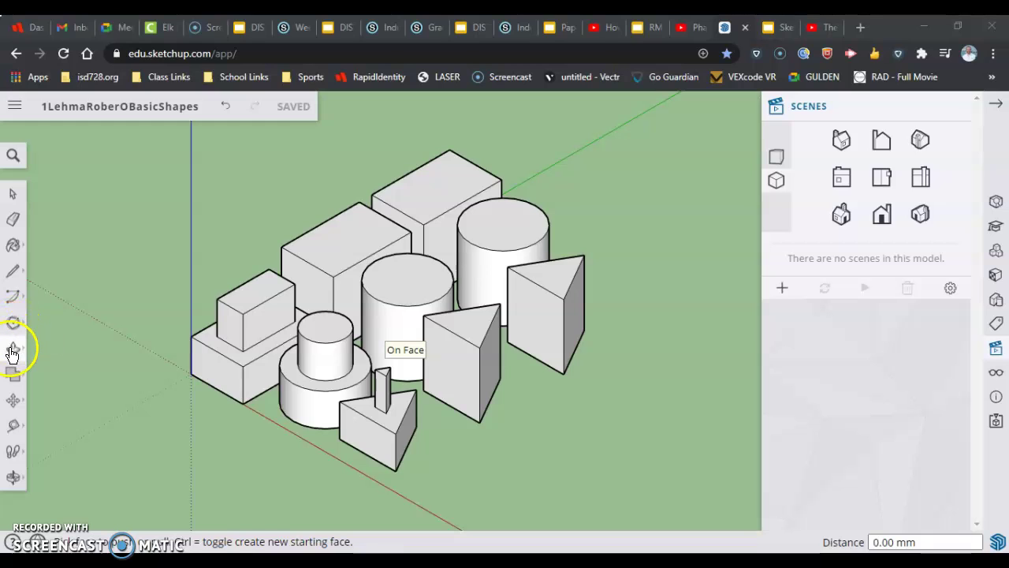
Start the Offset tool and try an inward offset on the middle box's top face
left_click(12, 348)
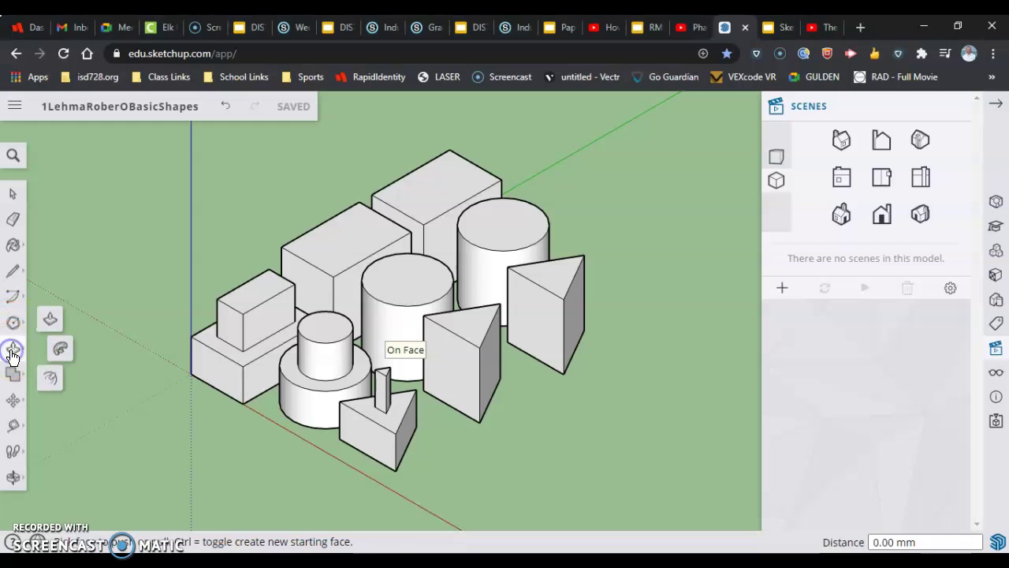
left_click(51, 384)
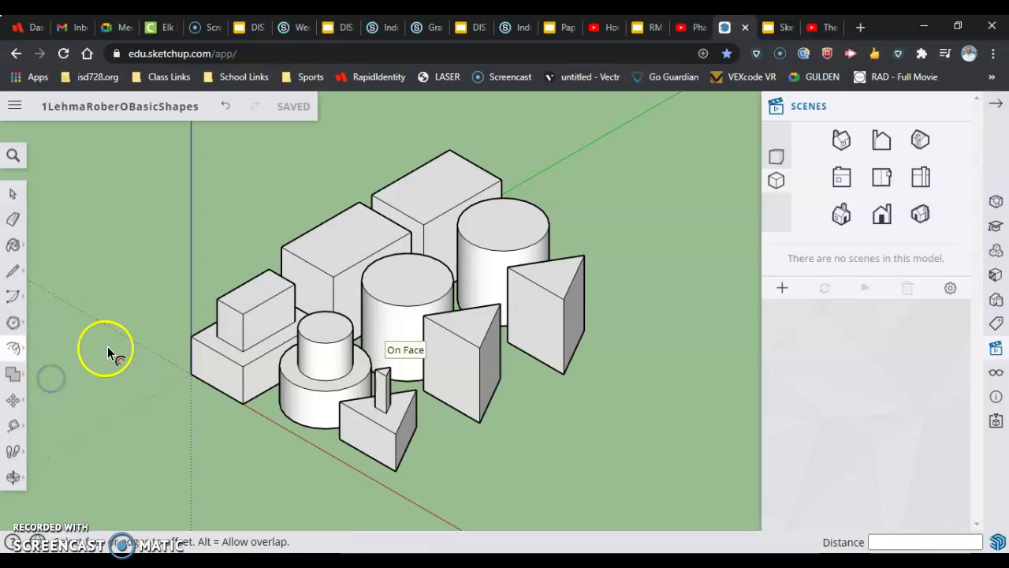
left_click(314, 253)
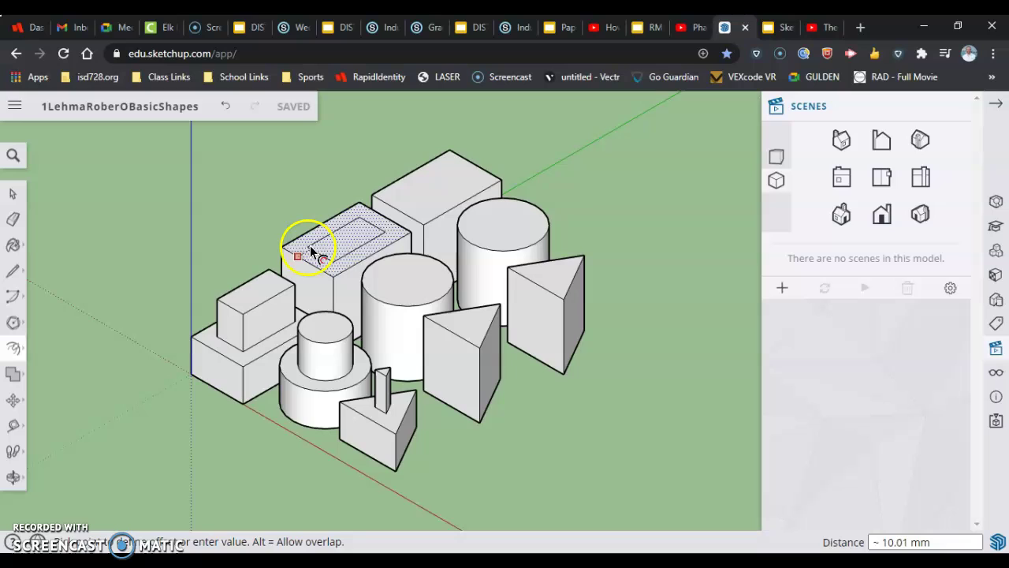
left_click(319, 247)
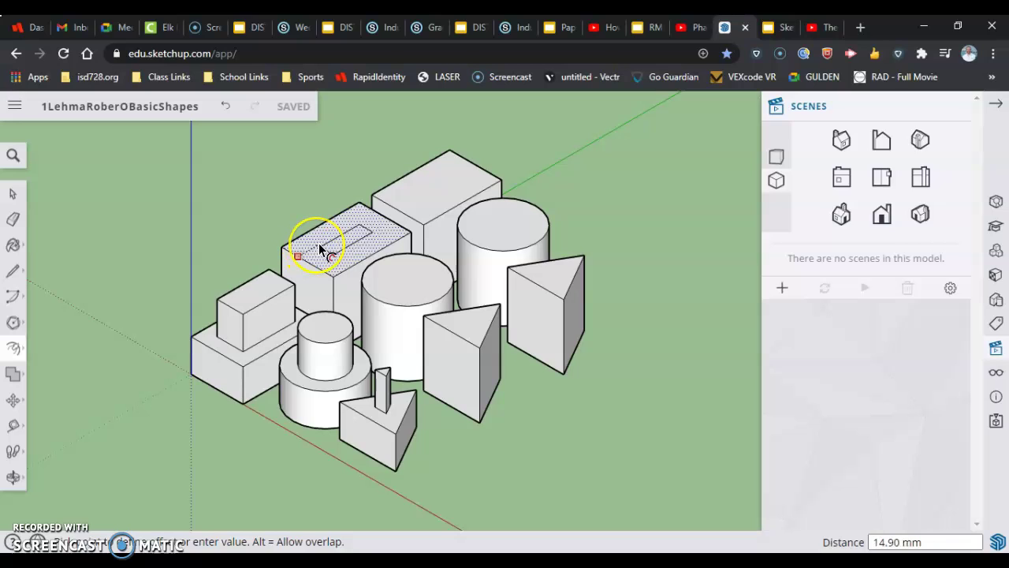
type("25")
key("Return")
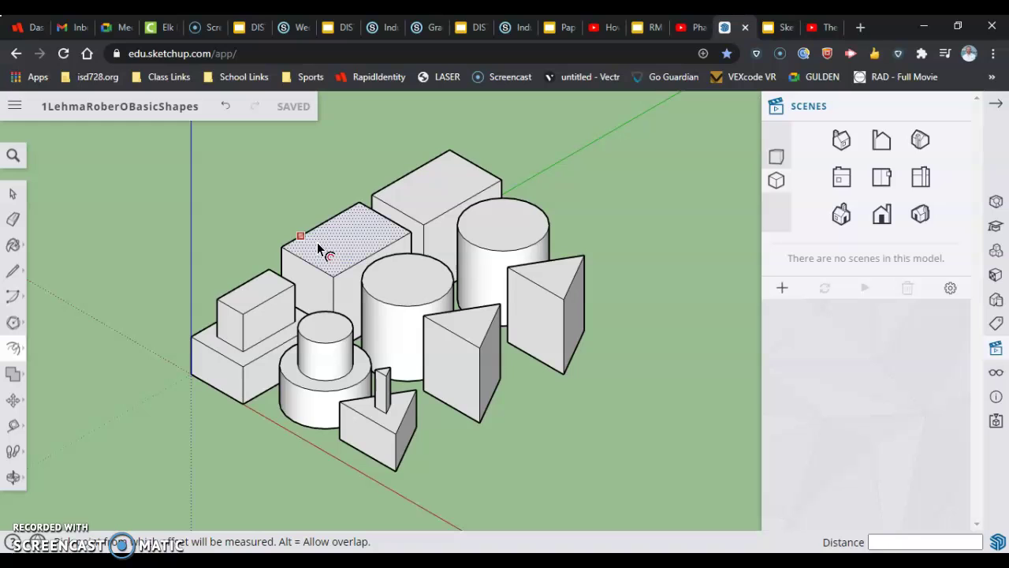
left_click(319, 244)
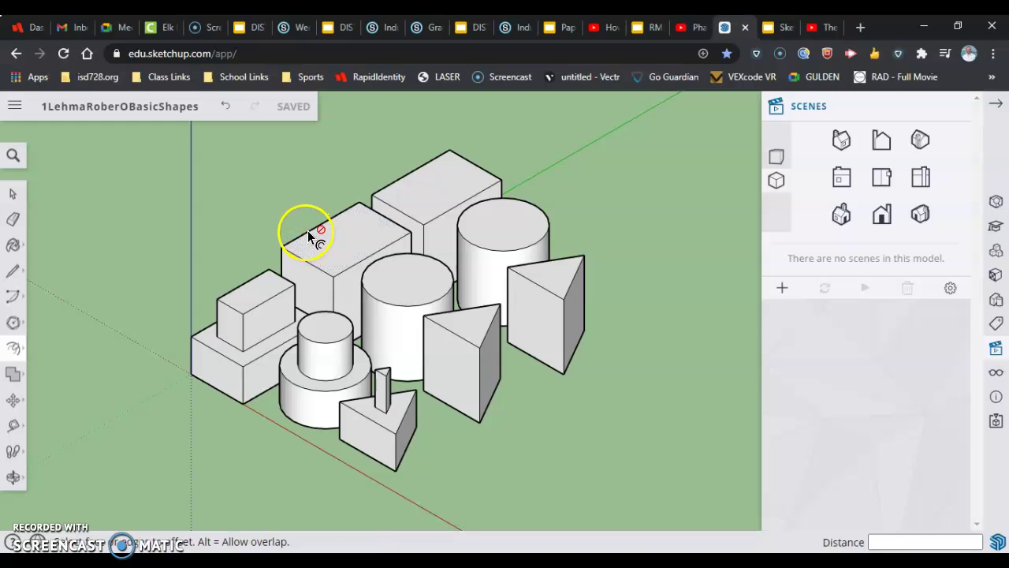
left_click(301, 237)
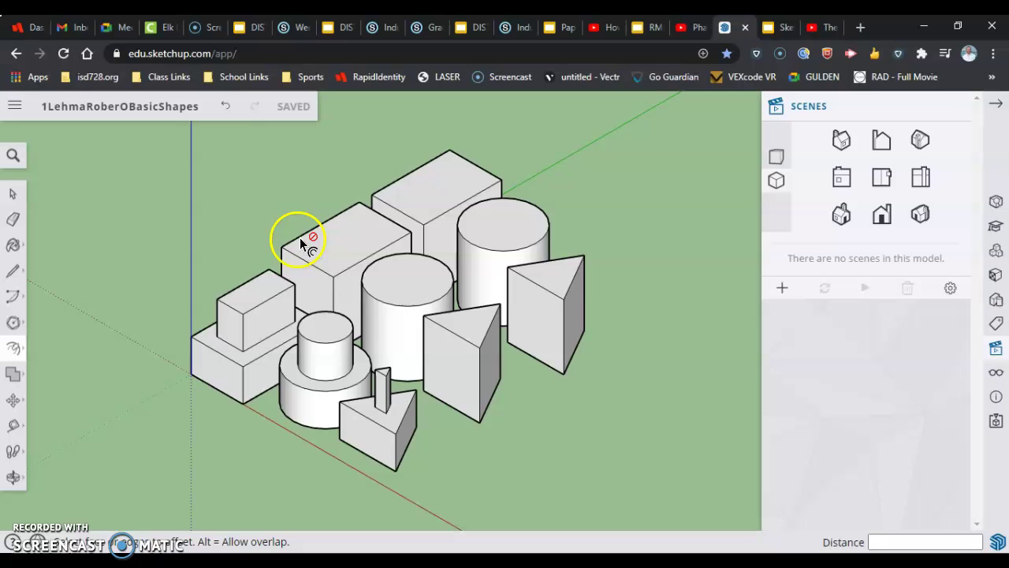
left_click(309, 239)
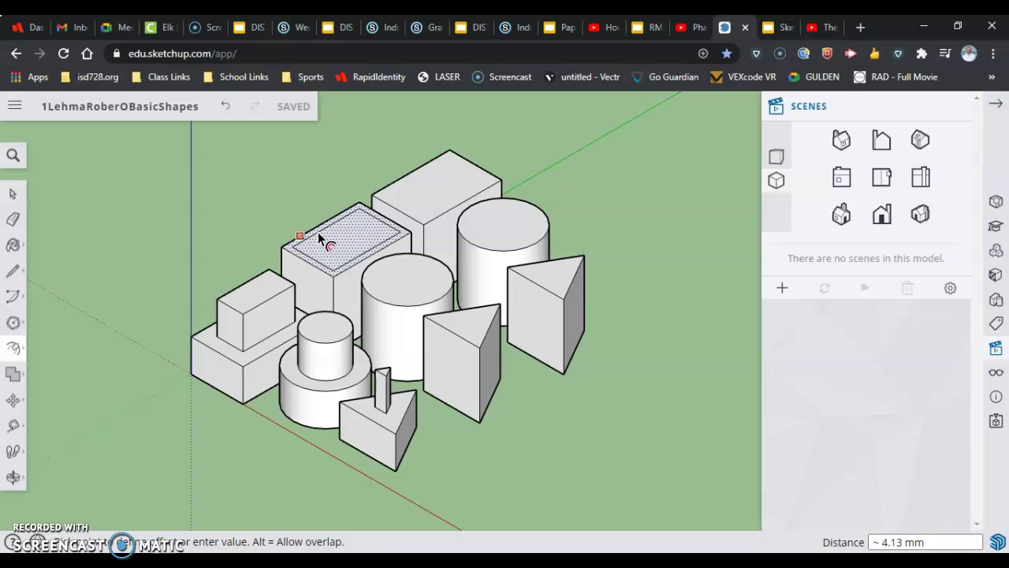
left_click(320, 243)
Offset the outline of the middle box's top face 4 mm inward
left_click(315, 229)
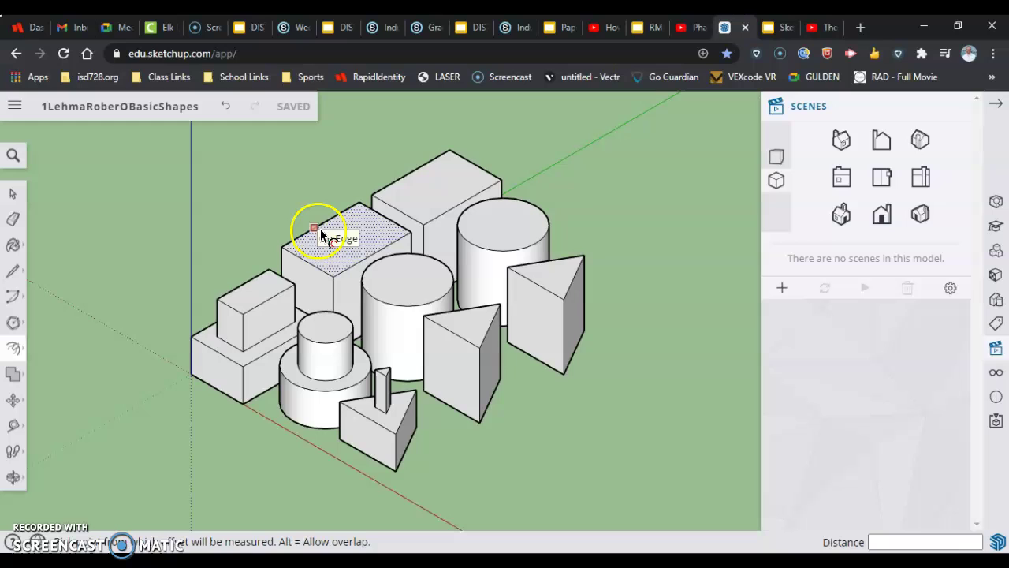
type("4")
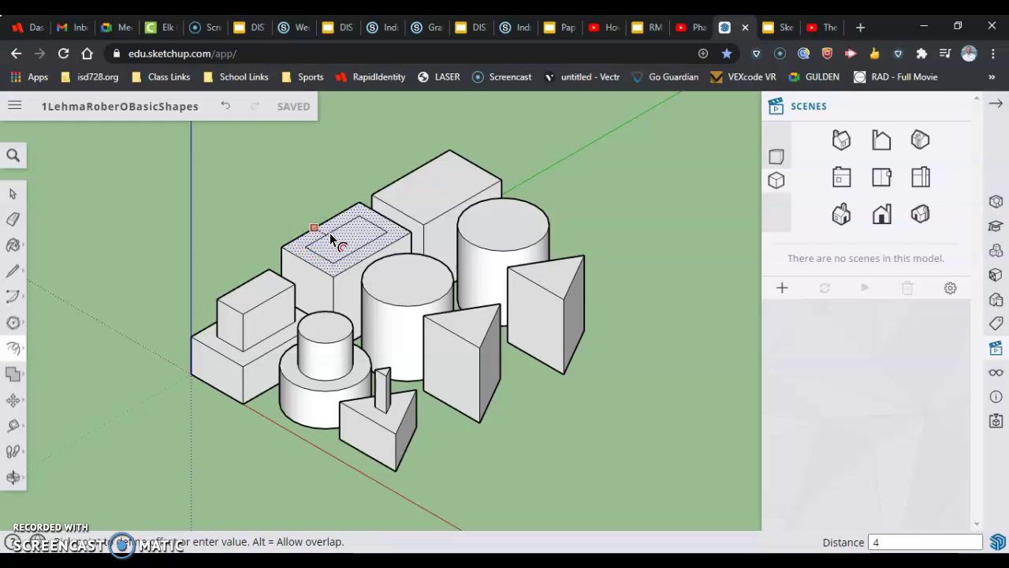
key("Return")
left_click(332, 270)
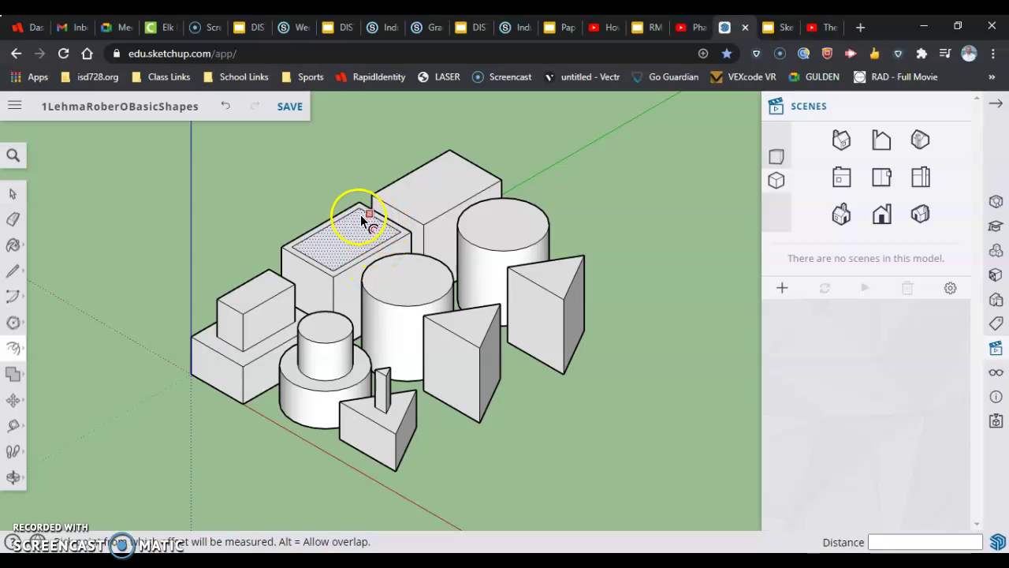
Offset the top circle of the middle-row cylinder 4 mm inward
left_click(379, 306)
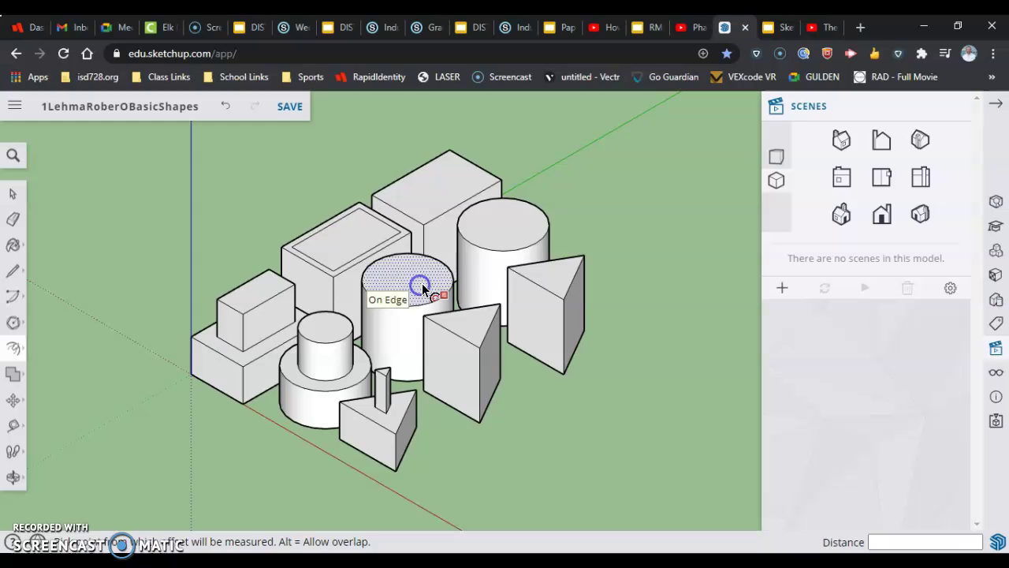
type("4")
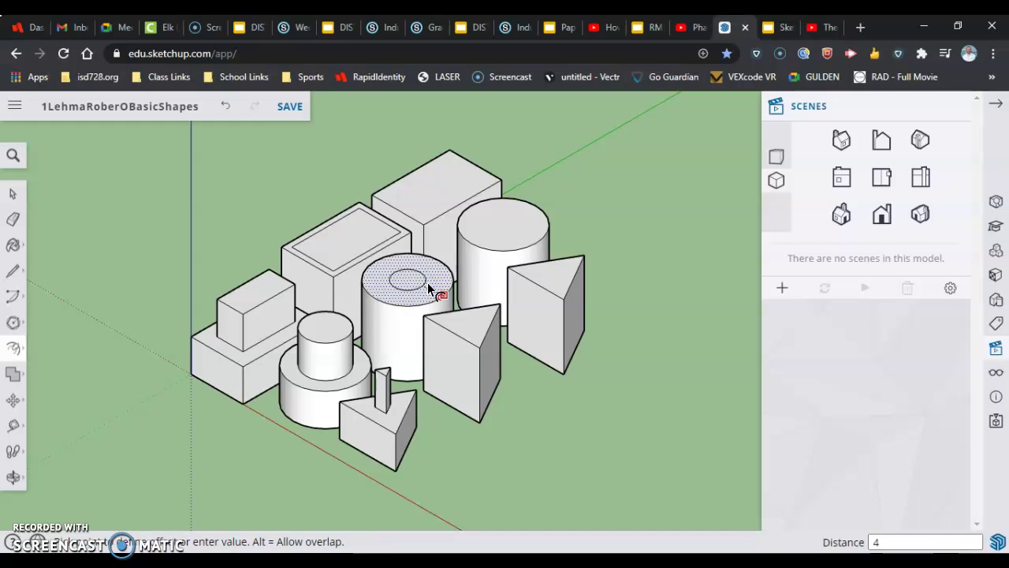
key("Return")
Offset the top outline of the middle-row triangular prism 4 mm inward
left_click(453, 330)
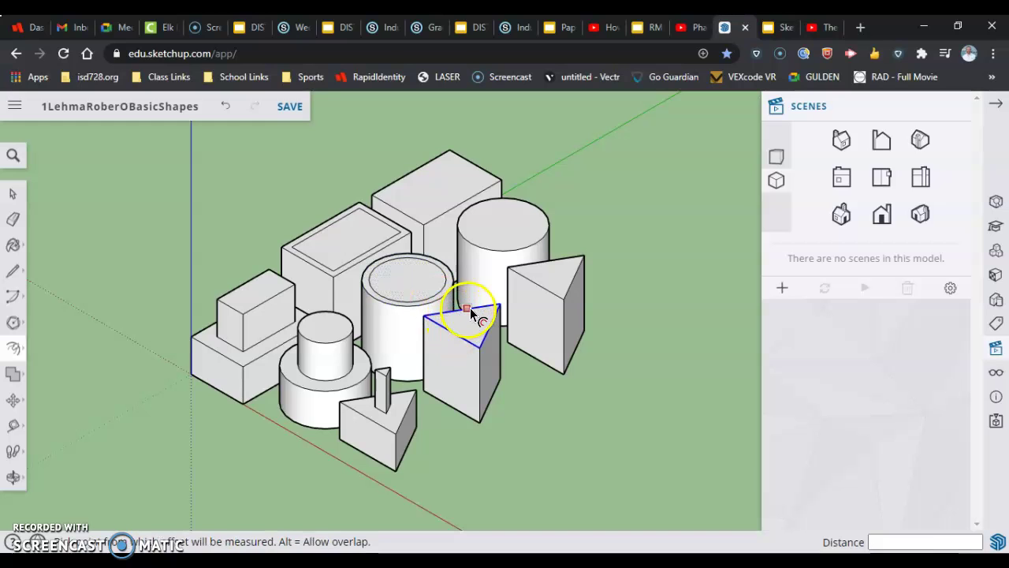
left_click(476, 305)
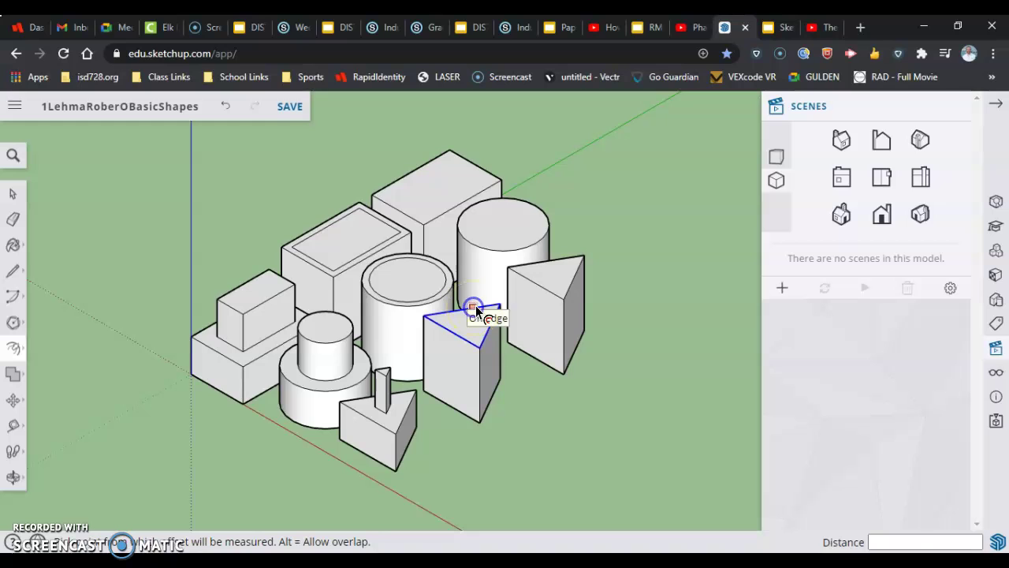
left_click(476, 305)
type("4")
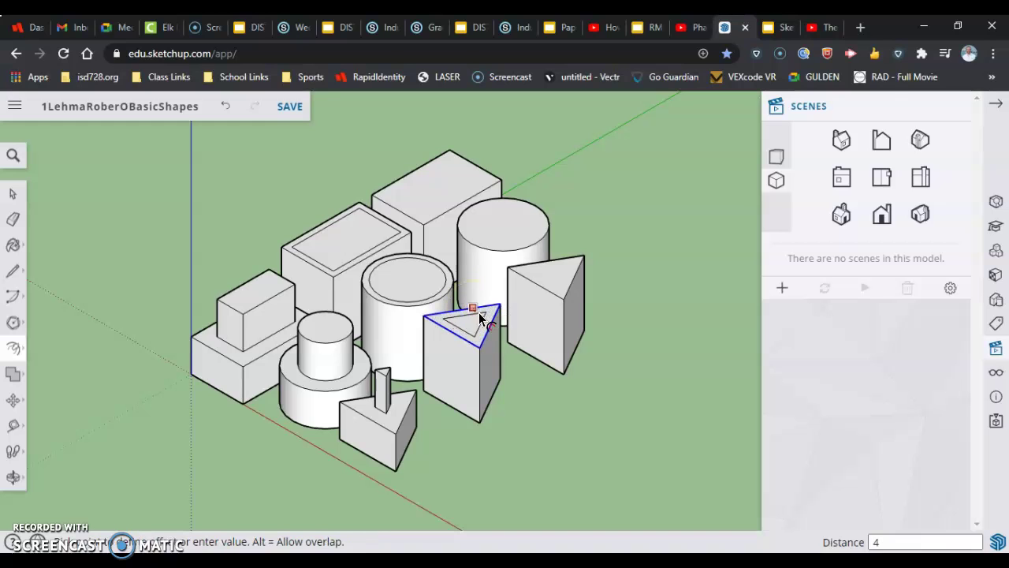
key("Return")
left_click(426, 332)
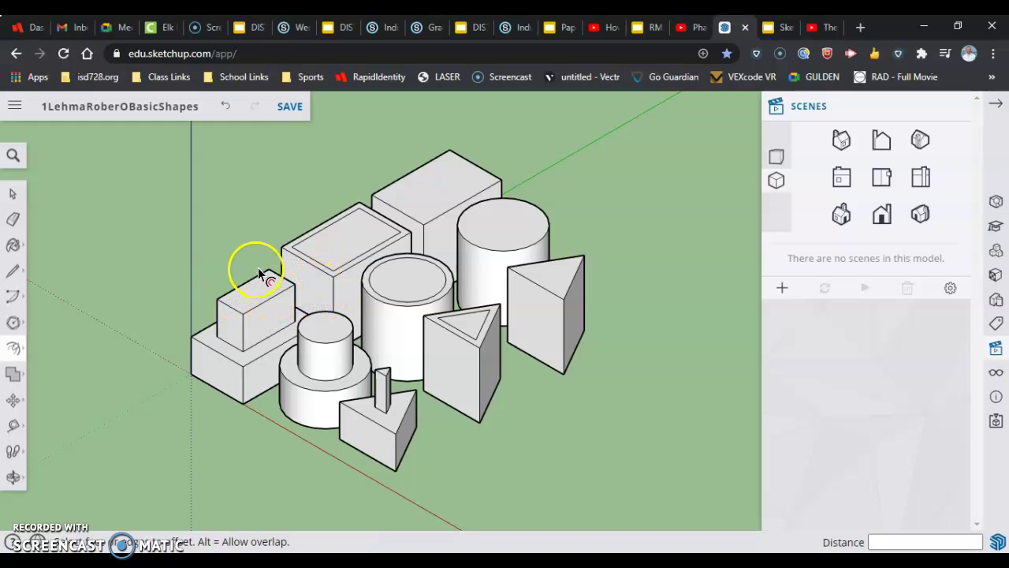
Hollow out the middle box by pushing its inner top rectangle down 25 mm with Push/Pull
left_click(16, 352)
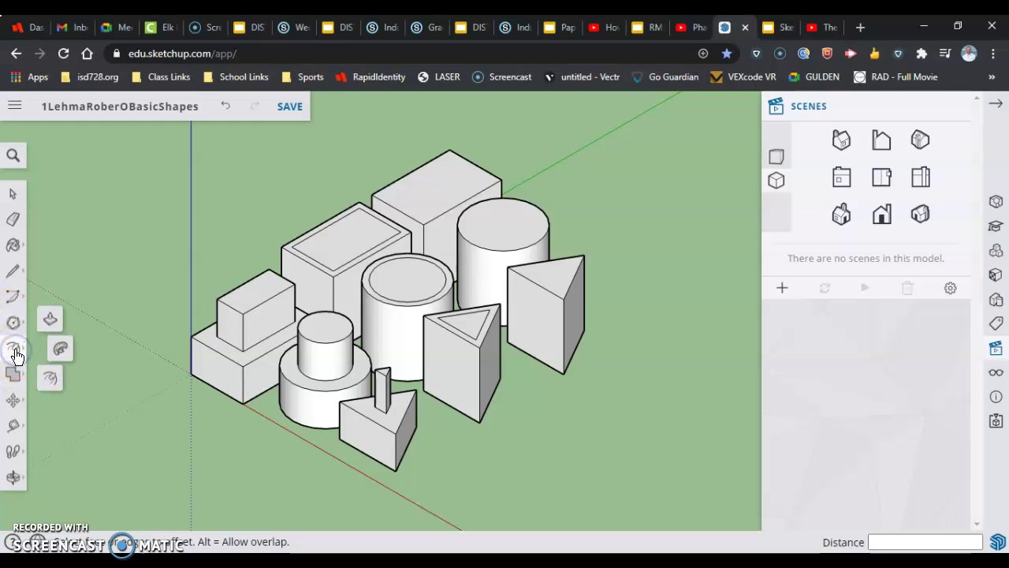
left_click(49, 322)
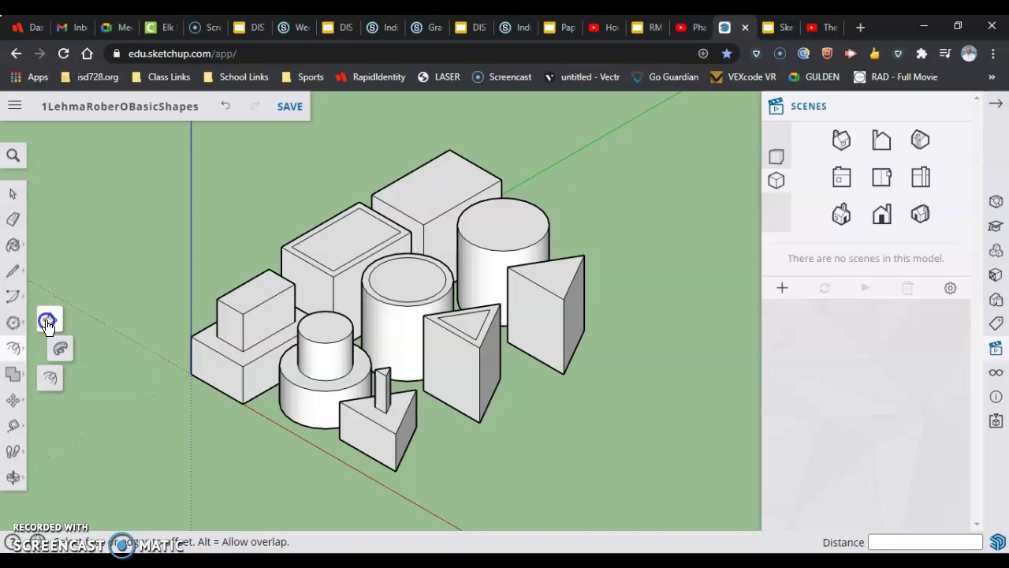
left_click(334, 249)
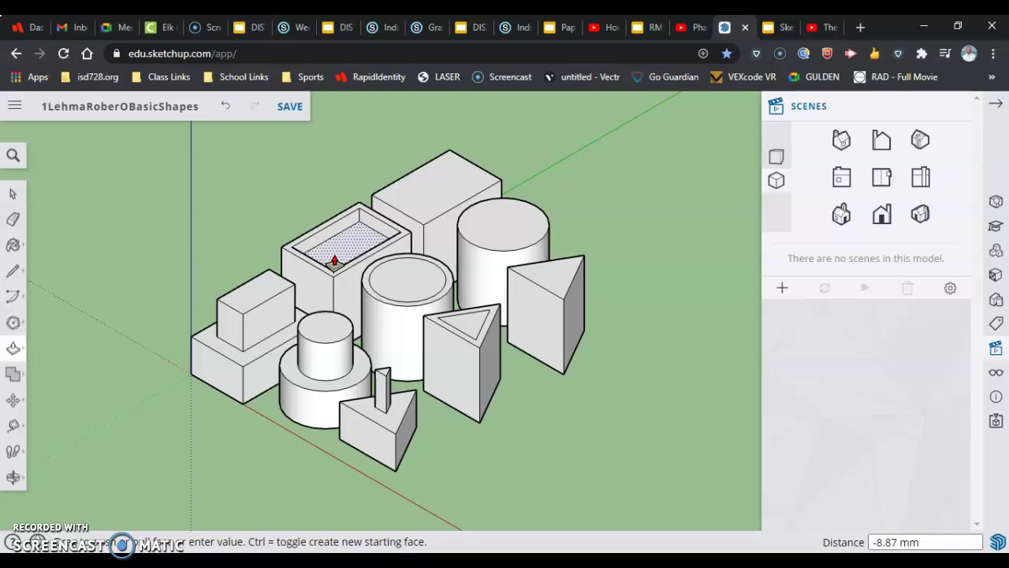
type("25")
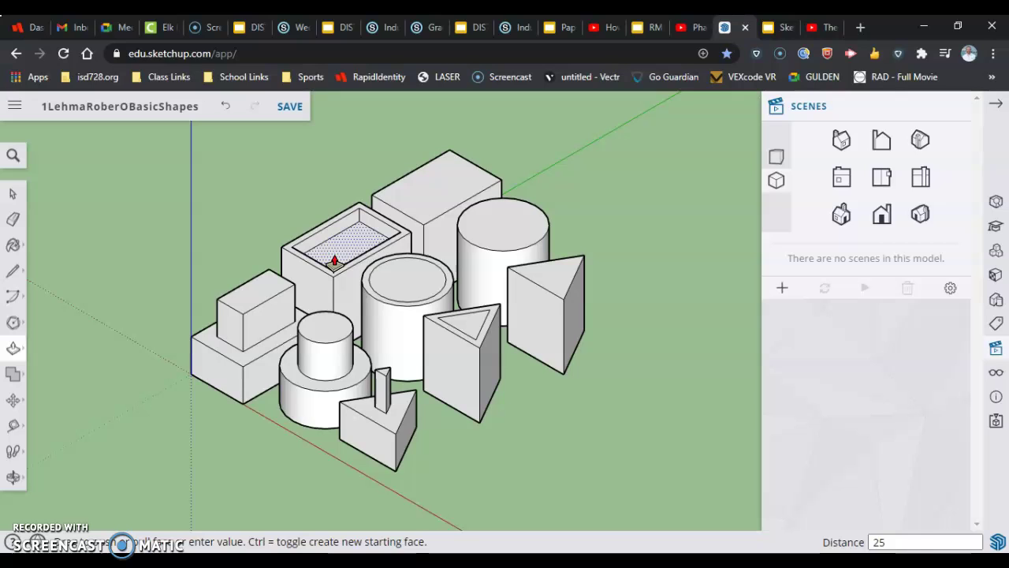
key("Return")
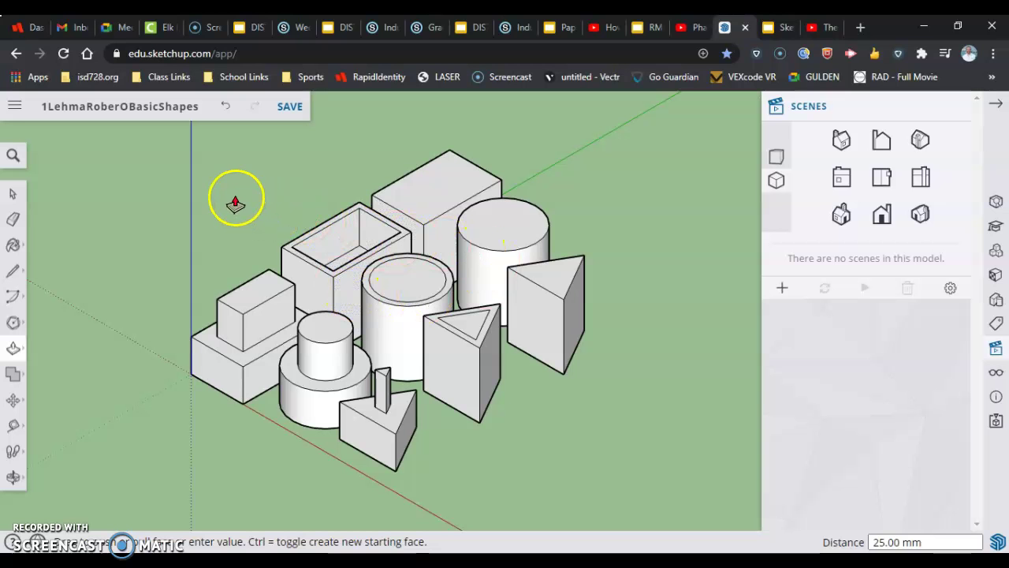
Hollow out the middle-row cylinder by pushing its inner circle down 25 mm with Push/Pull
middle_click_drag(234, 198, 305, 331)
key("p")
scroll(354, 297, "down", 2)
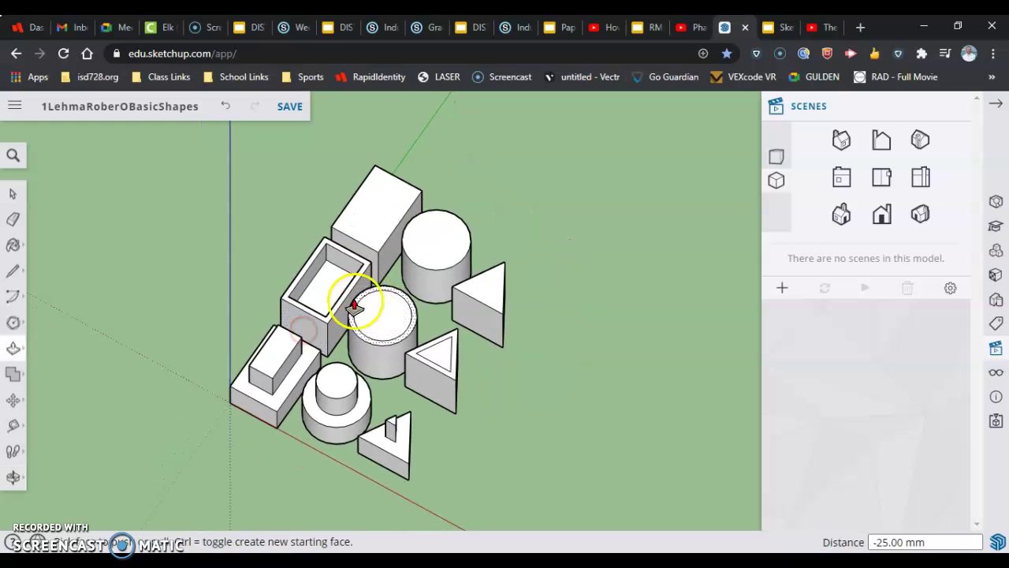
scroll(327, 361, "up", 2)
scroll(327, 361, "down", 1)
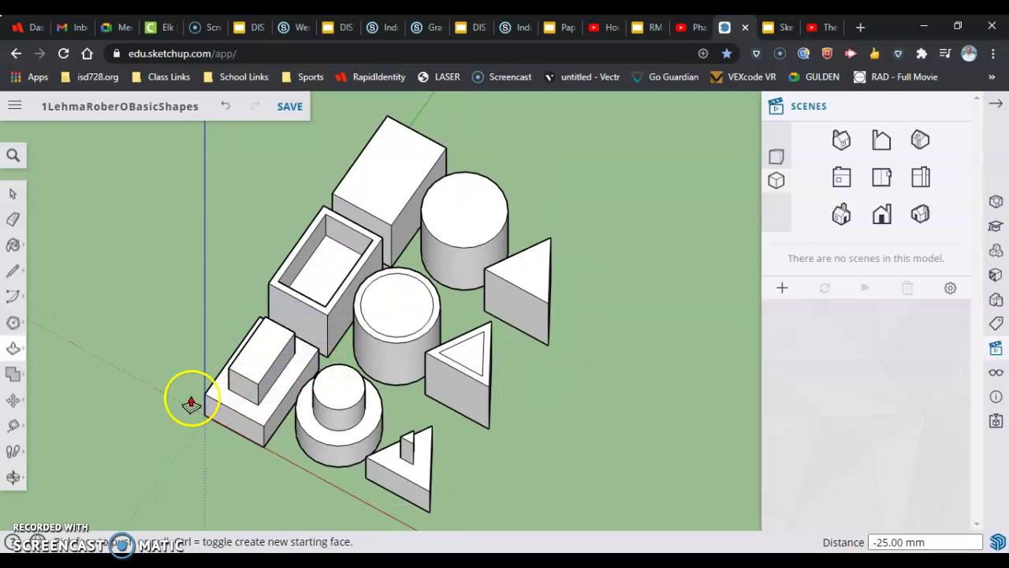
left_click(16, 476)
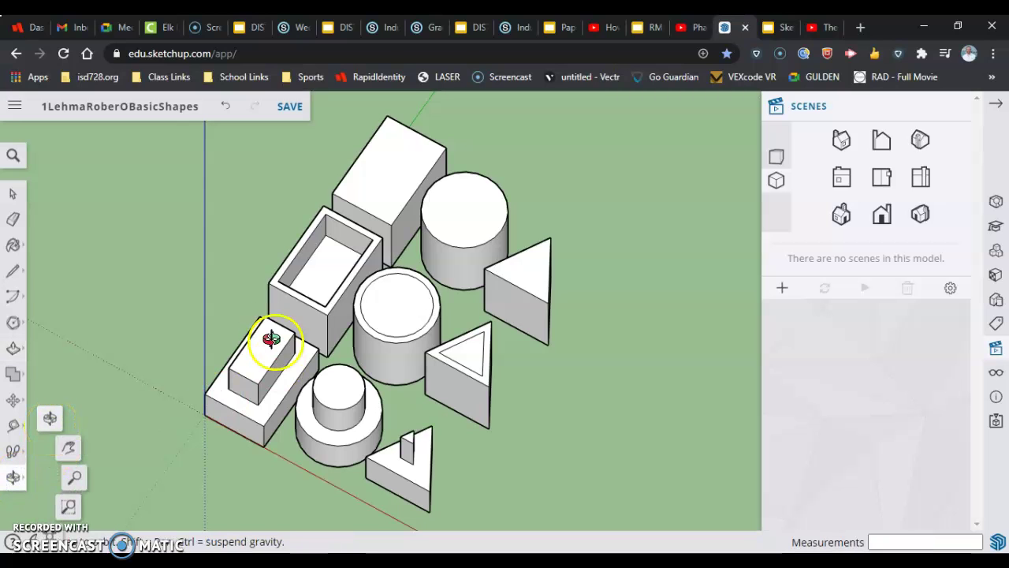
left_click(16, 349)
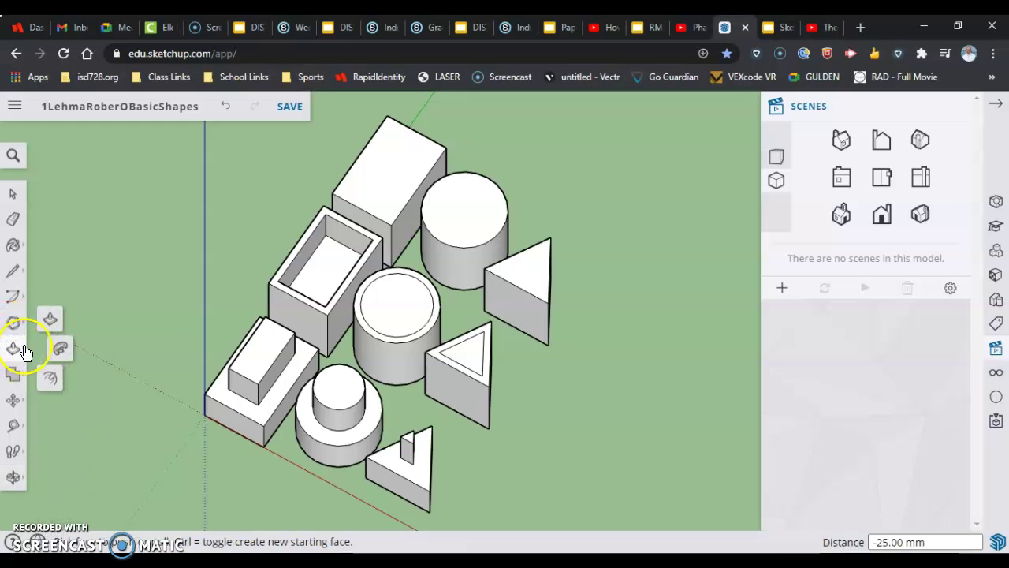
left_click(50, 320)
left_click(401, 321)
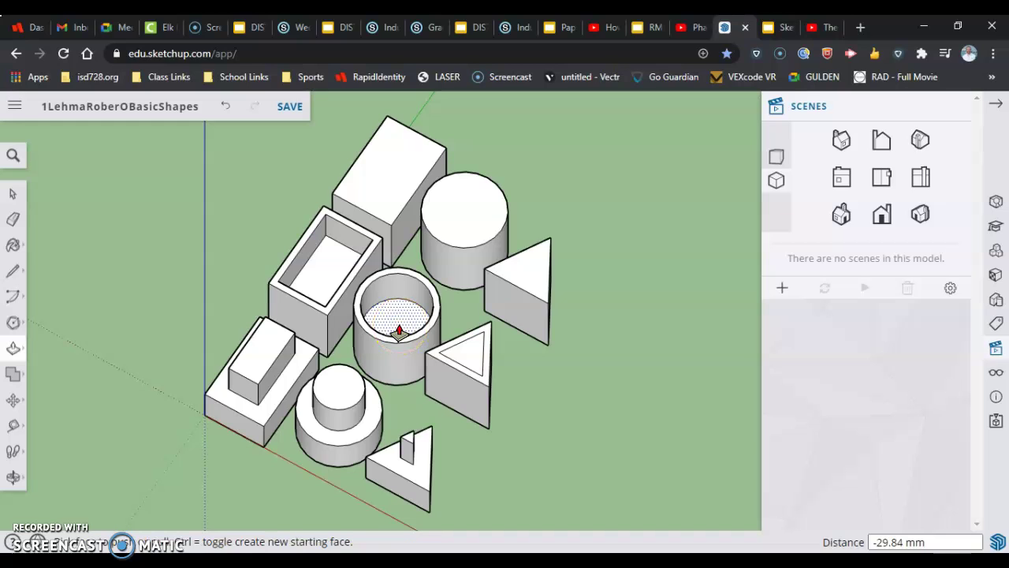
type("25")
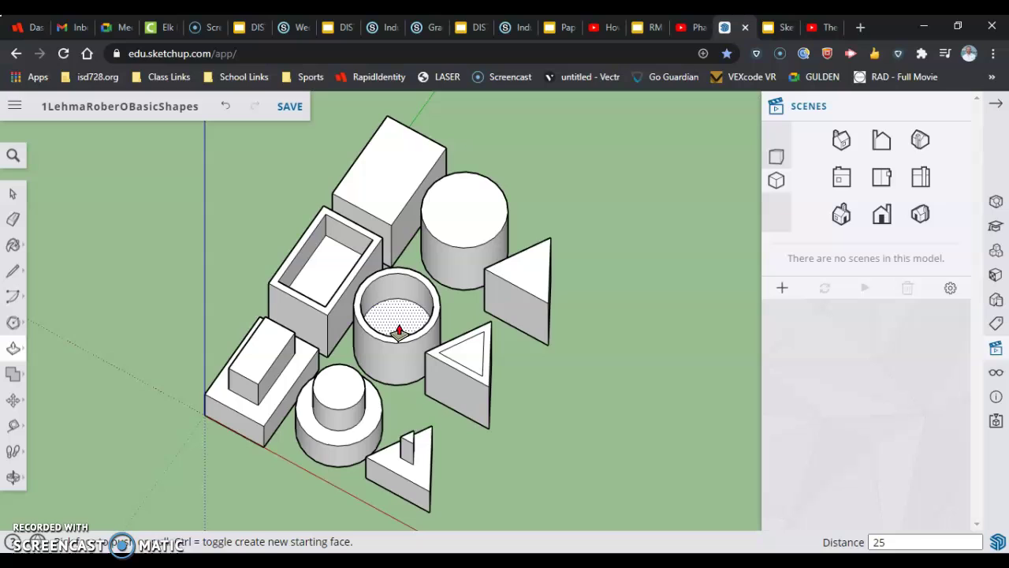
key("Return")
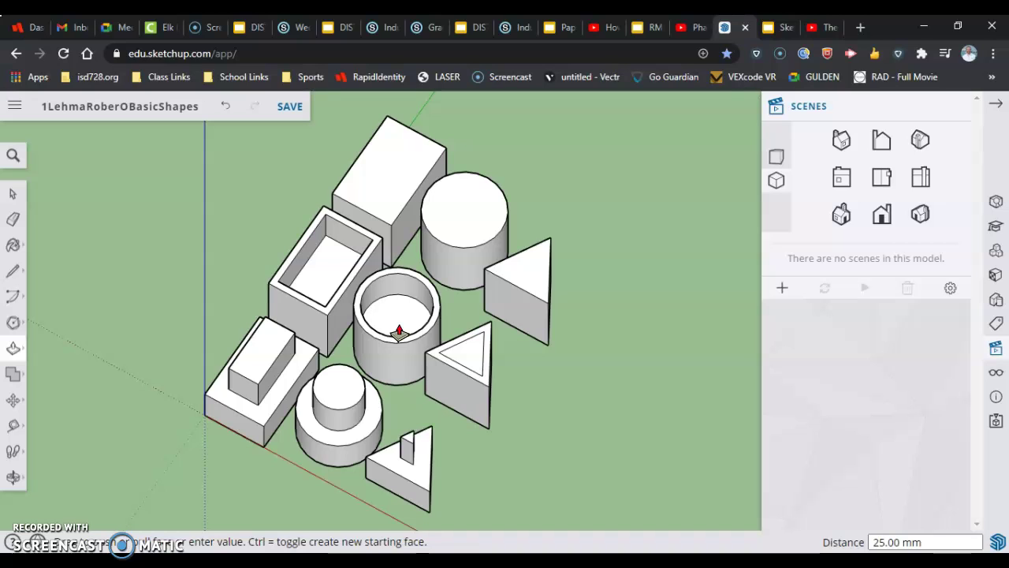
Push the inner triangle of the middle-row prism down 25 mm to hollow it out
left_click_drag(402, 341, 467, 357)
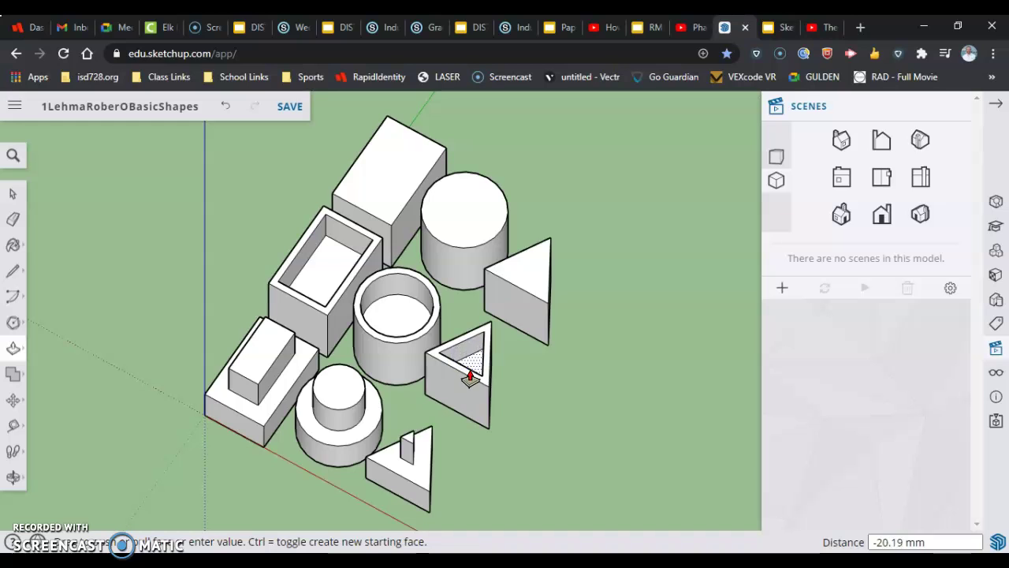
type("25")
key("Return")
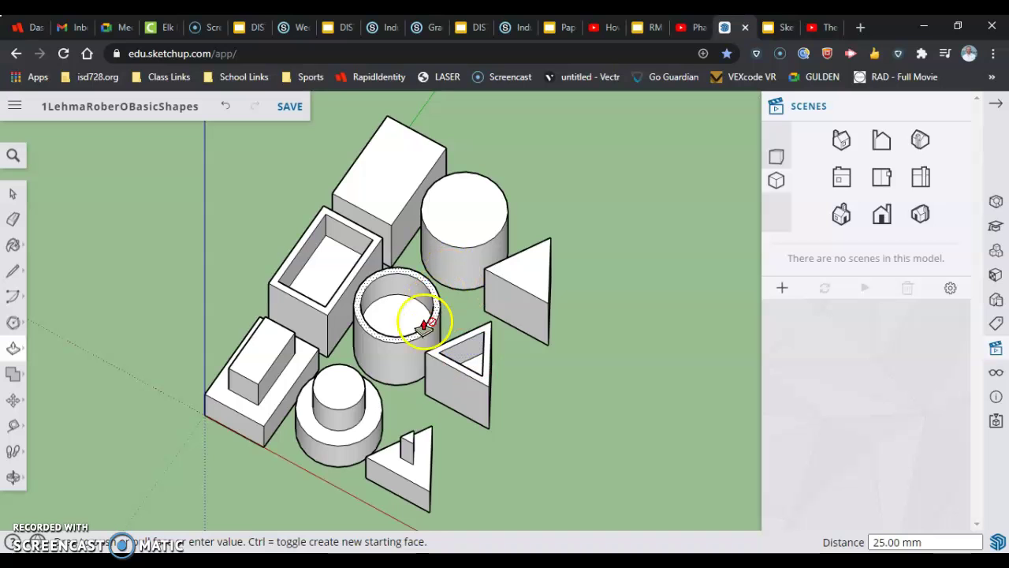
Examine the hollowed box, cylinder and triangular prism from directly above and from several raised angles
left_click(886, 185)
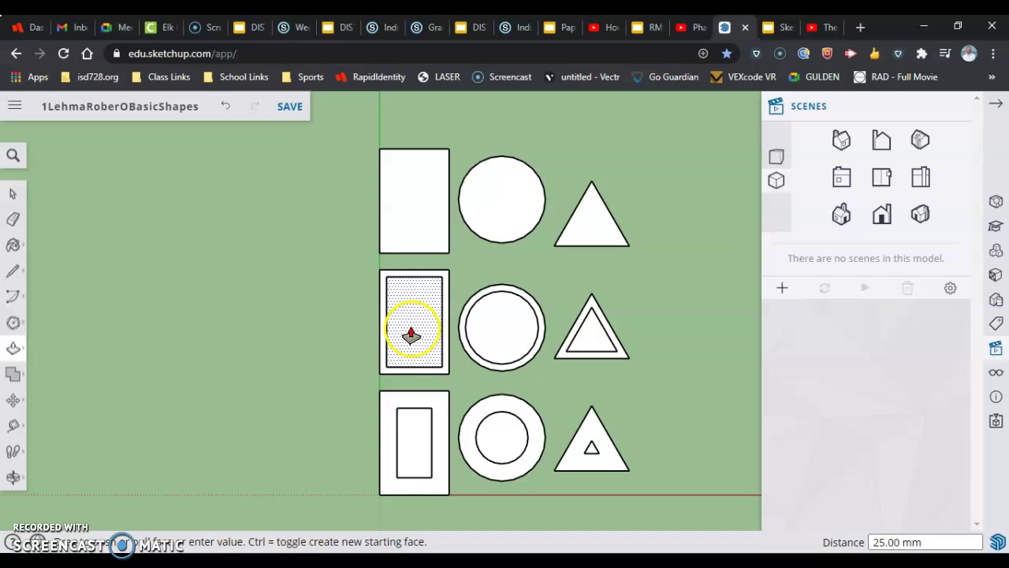
left_click(922, 218)
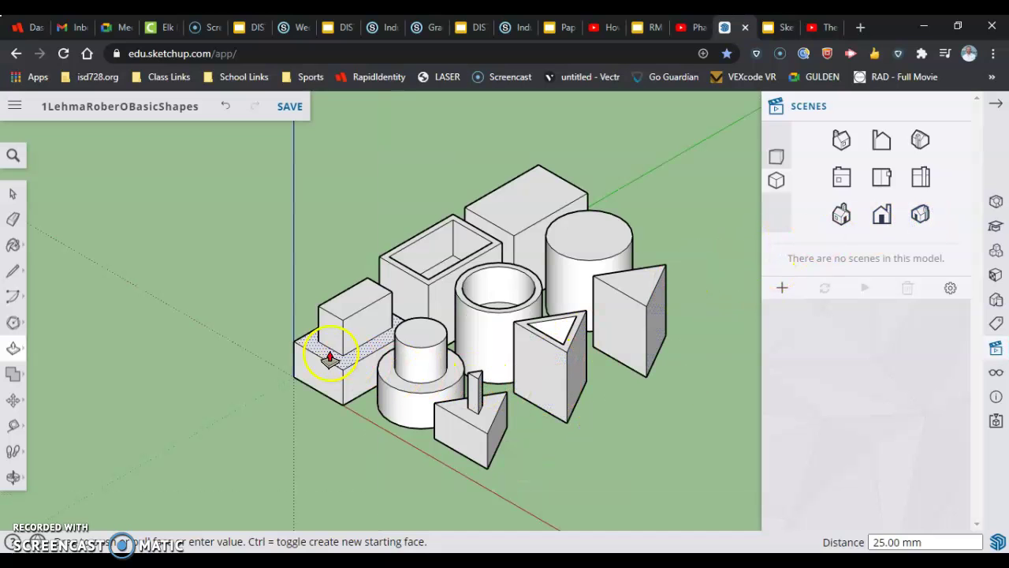
middle_click_drag(246, 339, 662, 463)
key("p")
scroll(662, 464, "up", 2)
scroll(662, 463, "down", 2)
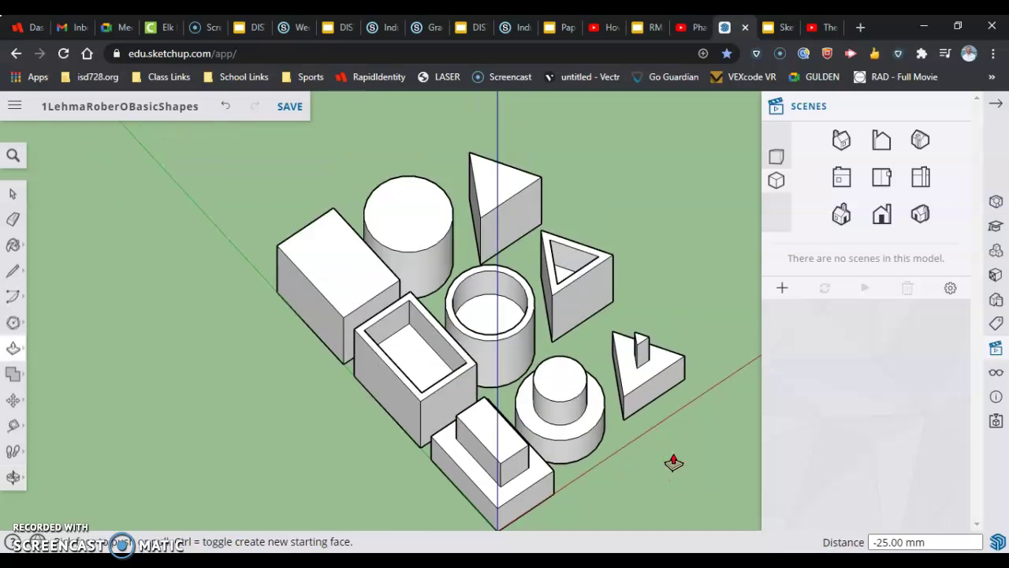
left_click(638, 442)
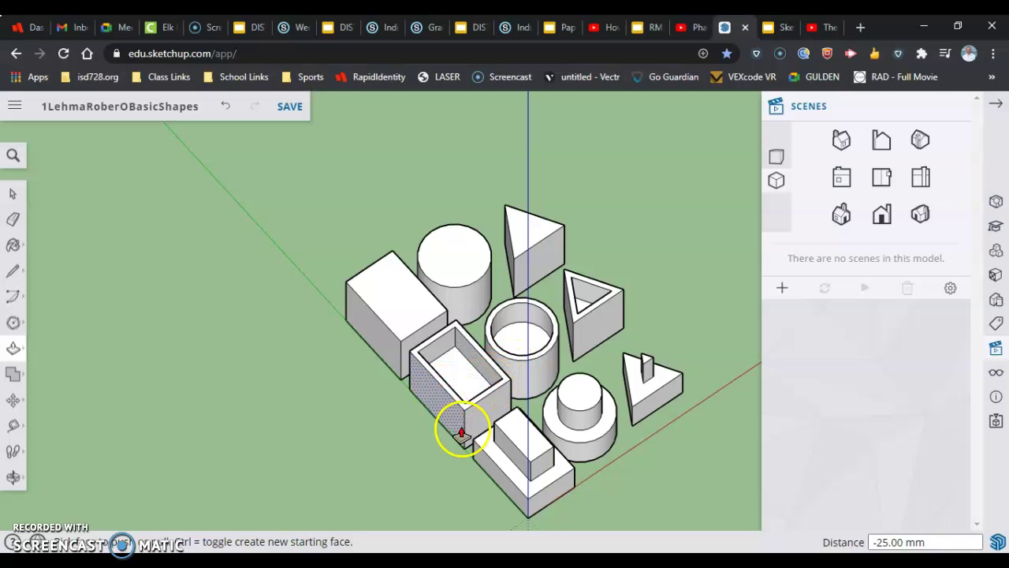
scroll(561, 481, "down", 2)
scroll(619, 479, "up", 5)
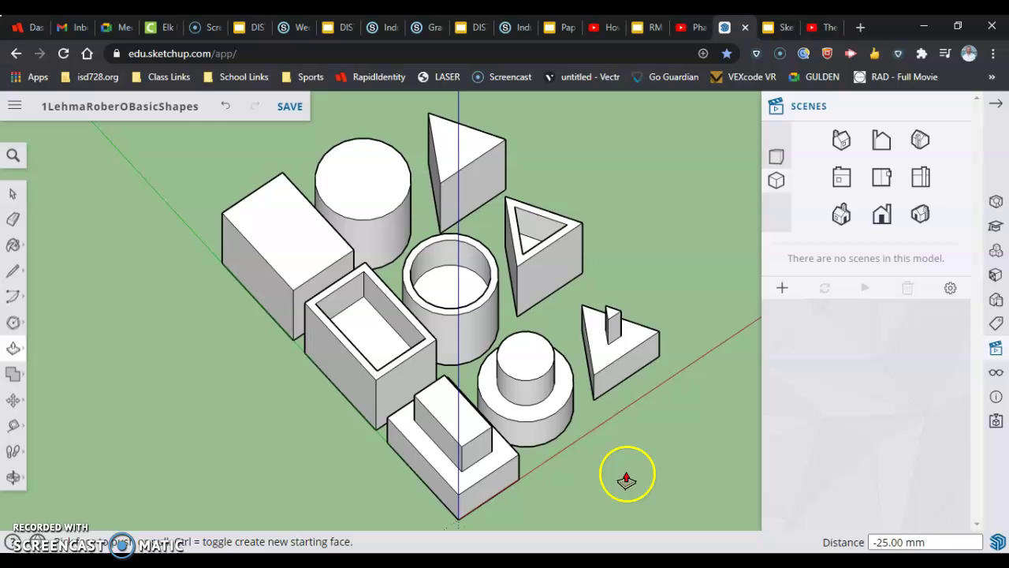
scroll(627, 479, "down", 1)
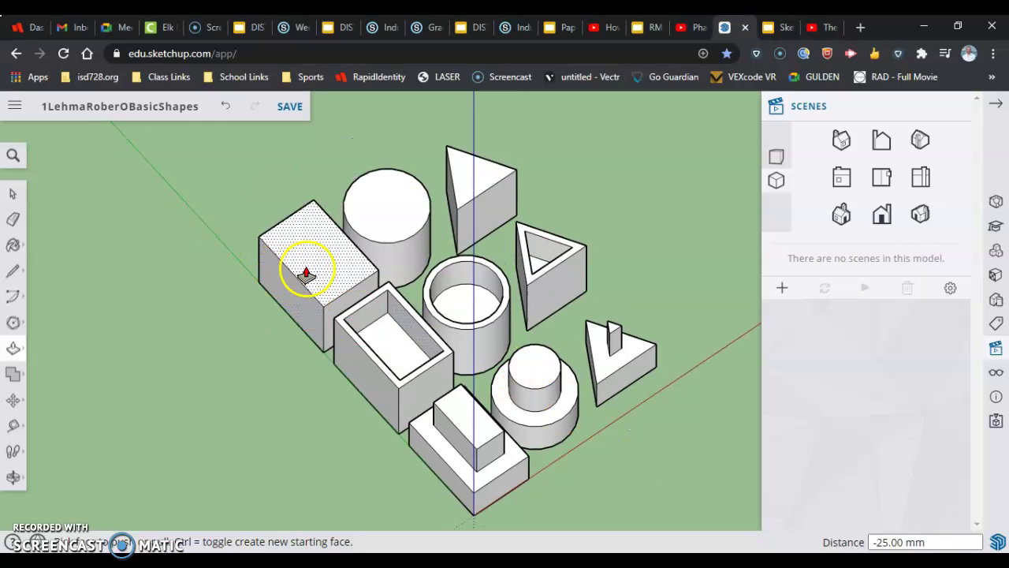